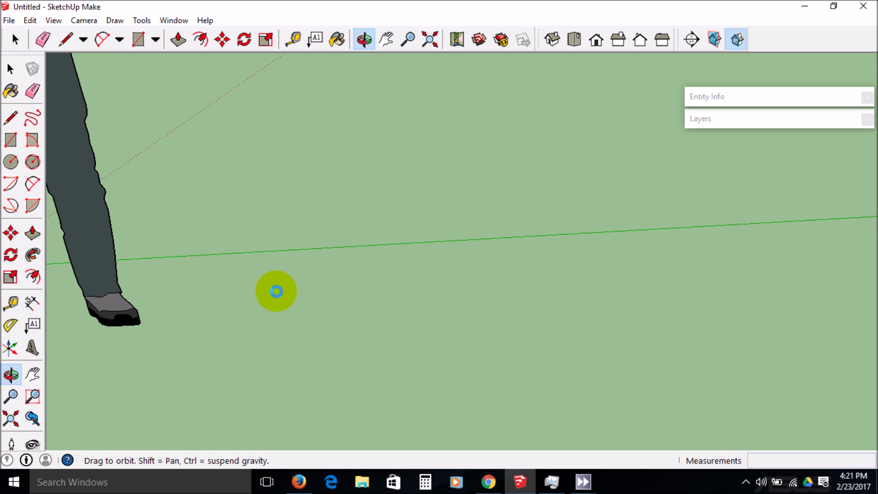
- Orbit the camera upward so the sky and horizon appear beyond the ground plane
drag(276, 292, 292, 252)
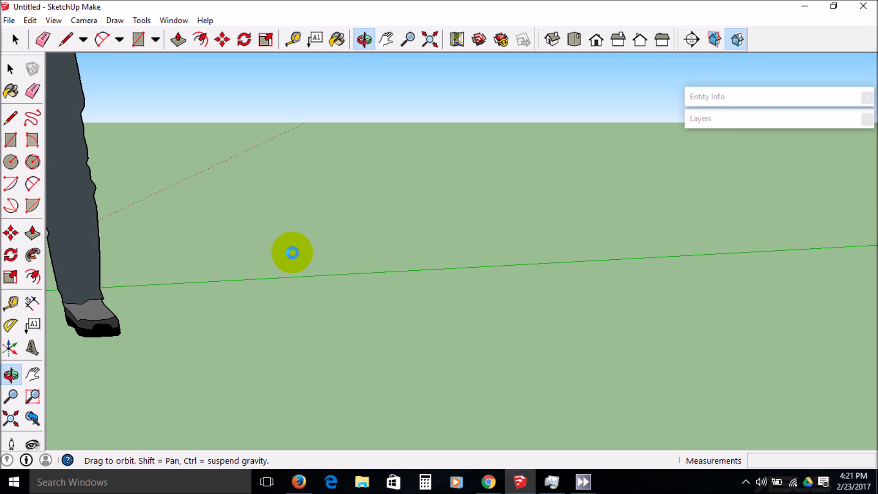
click(138, 39)
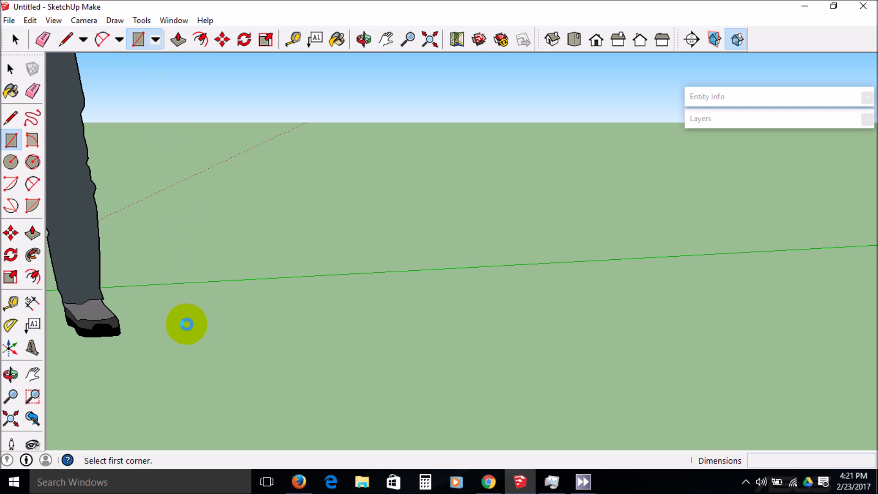
- Draw an upright rectangle about 381.5 mm by 169.7 mm standing on the ground
drag(182, 324, 240, 180)
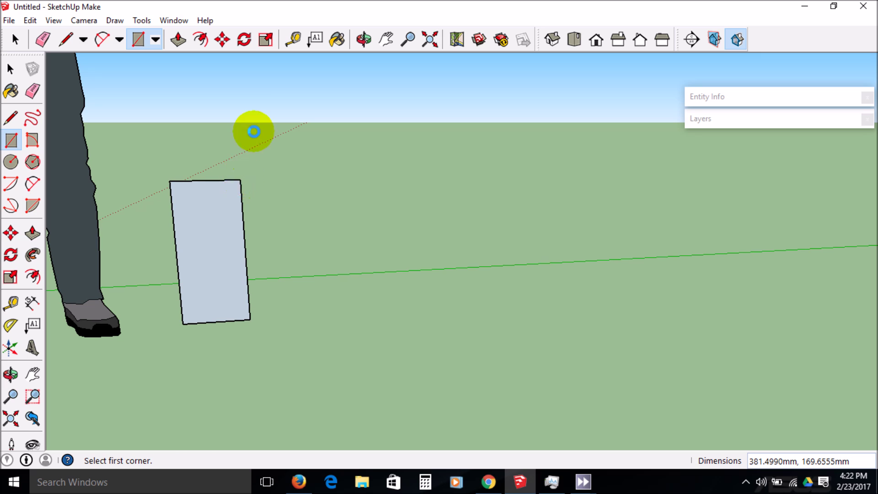
click(361, 42)
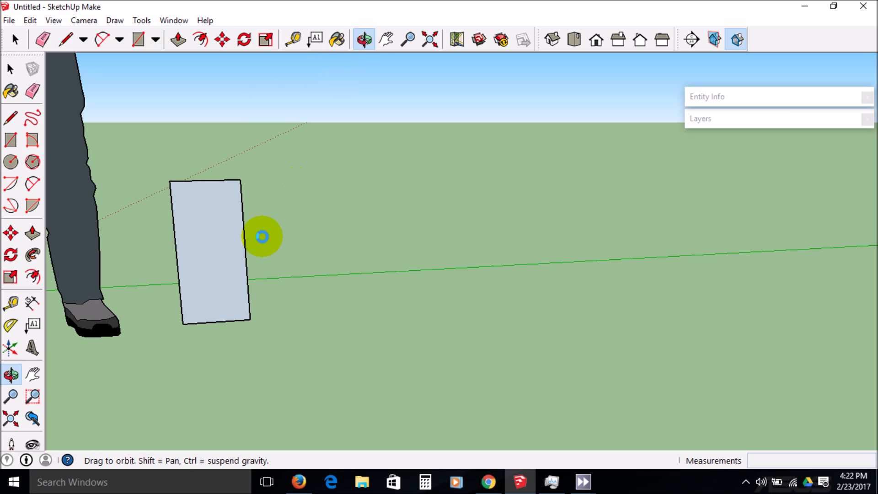
- Draw a 24-sided circle of radius 81.1122 mm centred at the rectangle's bottom corner
drag(261, 237, 290, 341)
drag(258, 310, 292, 392)
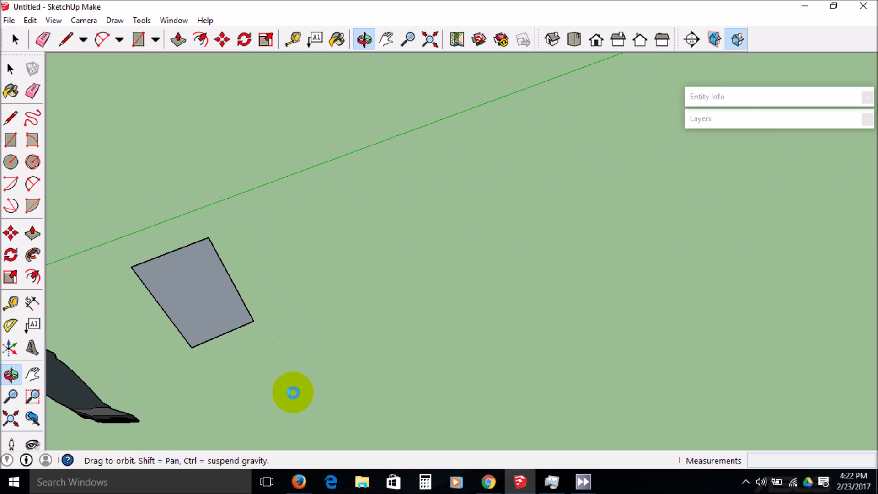
drag(251, 350, 302, 412)
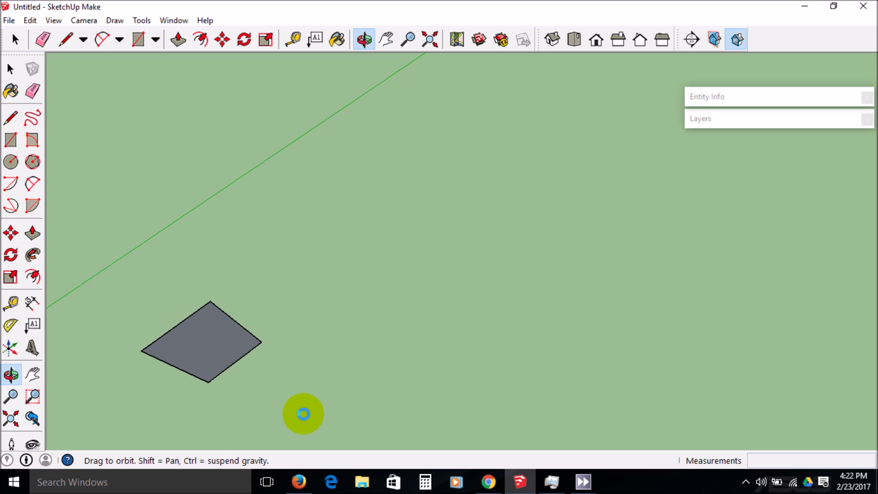
click(159, 40)
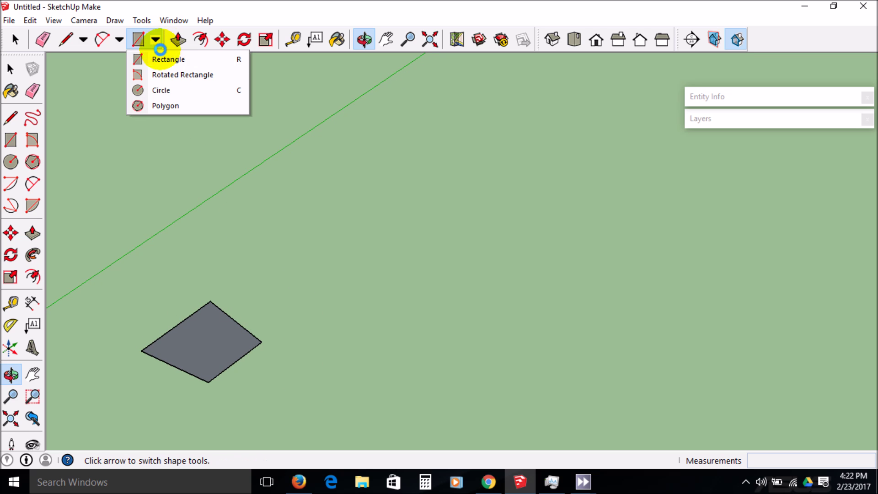
click(163, 89)
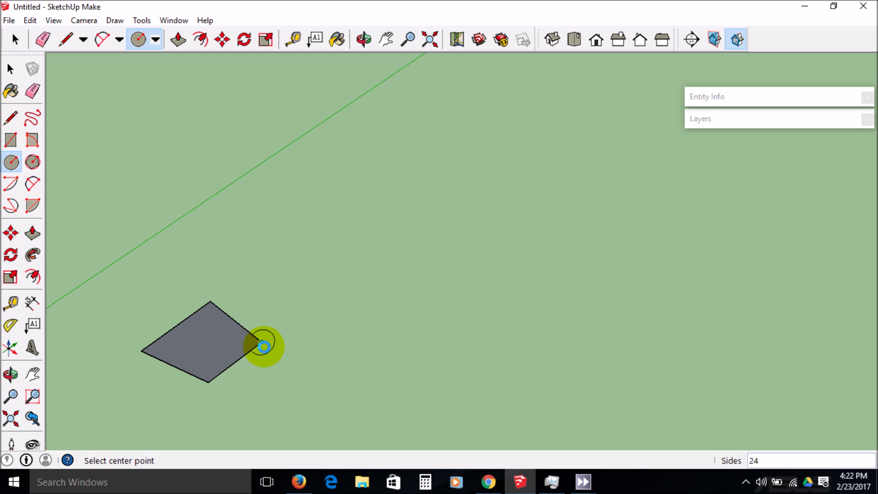
click(262, 342)
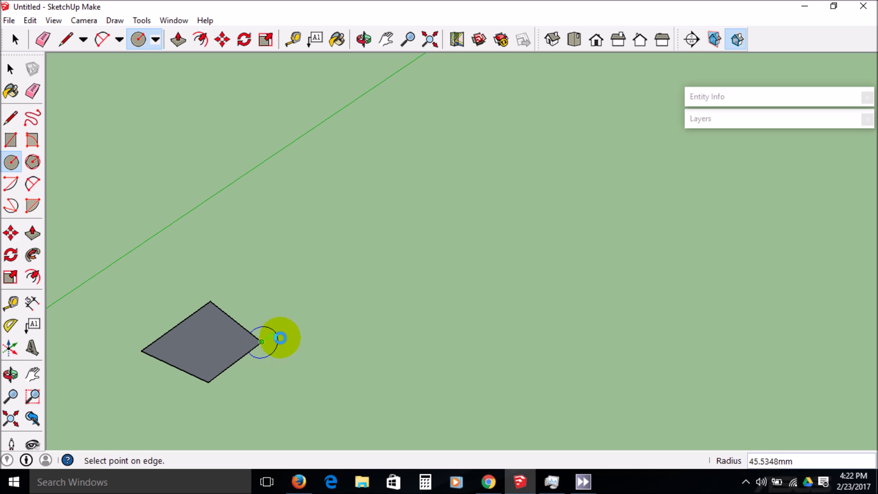
click(293, 333)
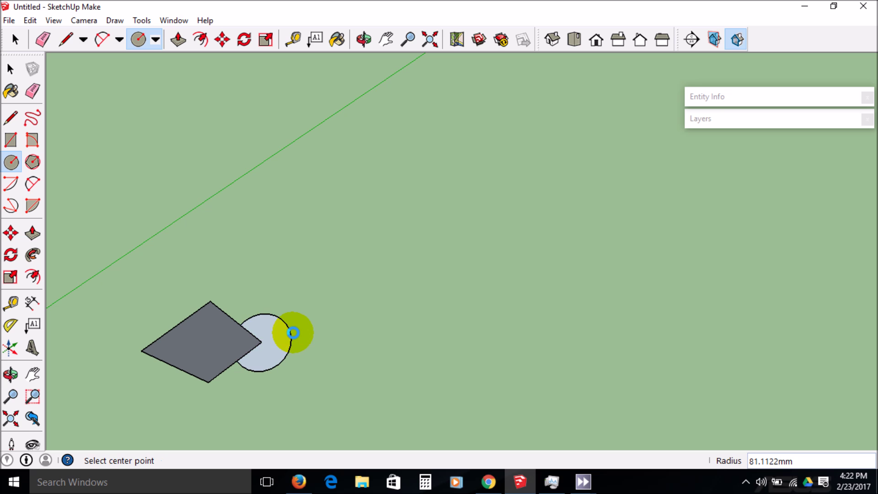
click(364, 39)
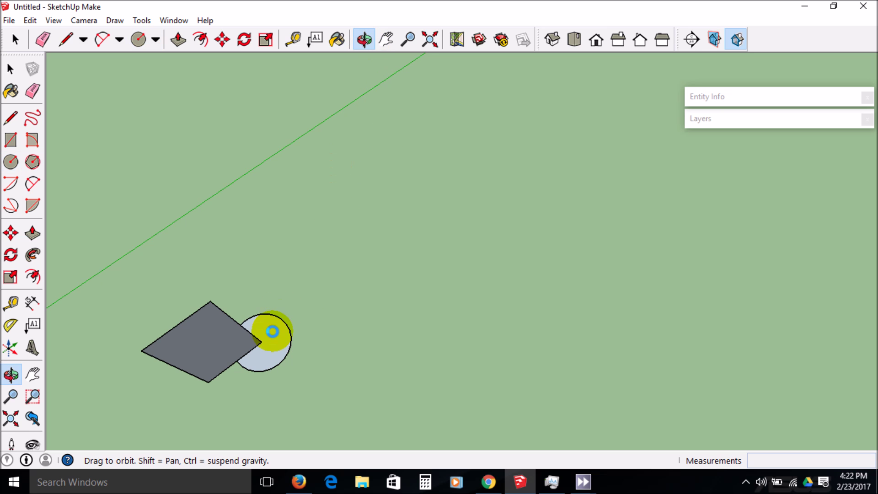
drag(272, 331, 280, 216)
drag(243, 337, 169, 251)
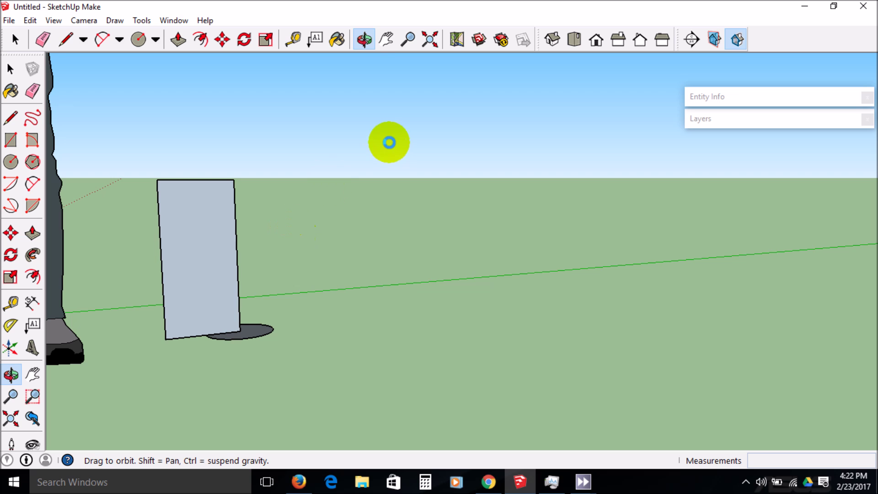
drag(186, 288, 138, 287)
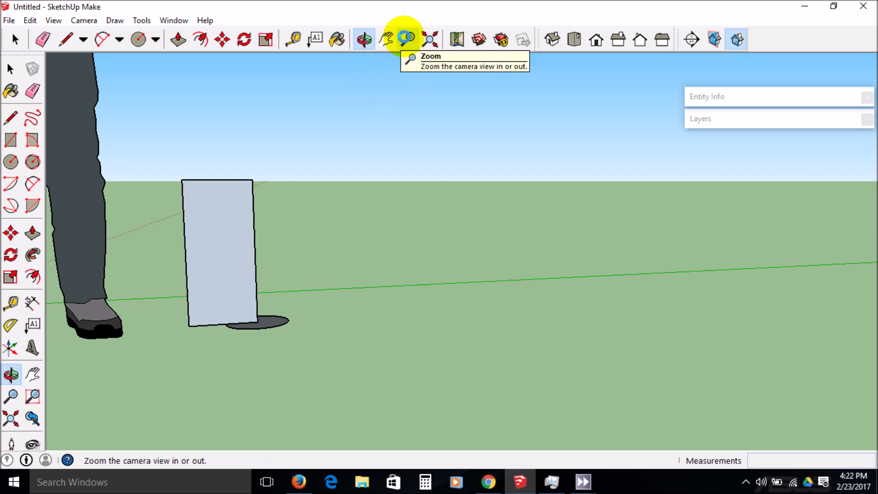
click(408, 37)
drag(235, 271, 173, 212)
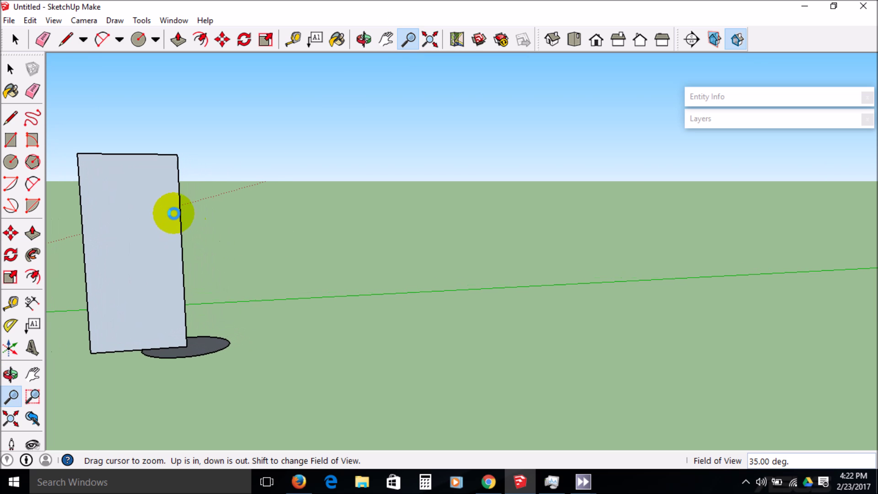
drag(221, 231, 247, 235)
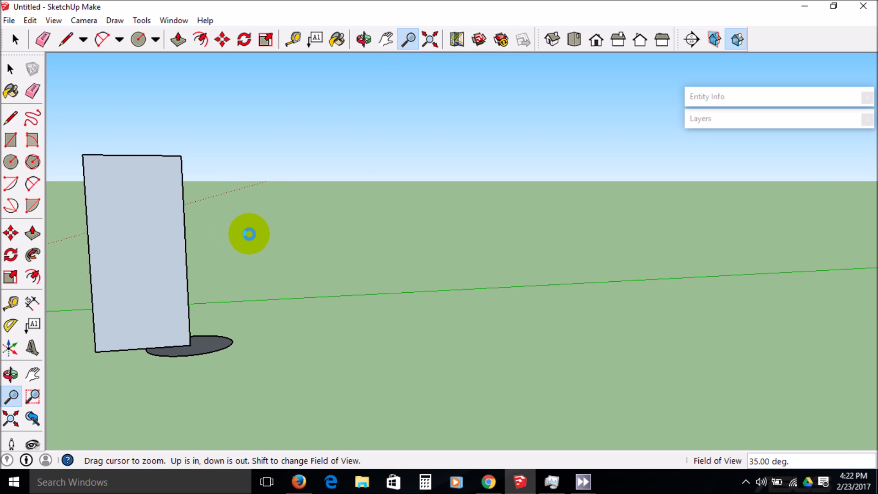
click(384, 40)
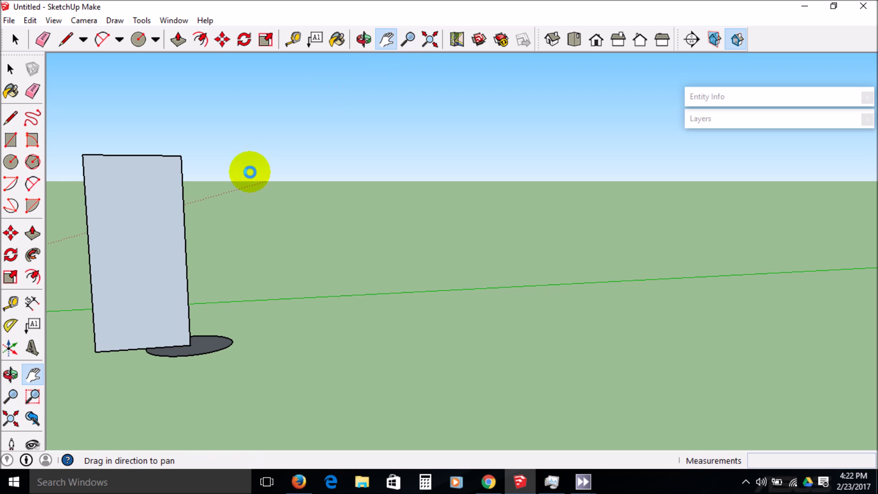
drag(249, 173, 382, 164)
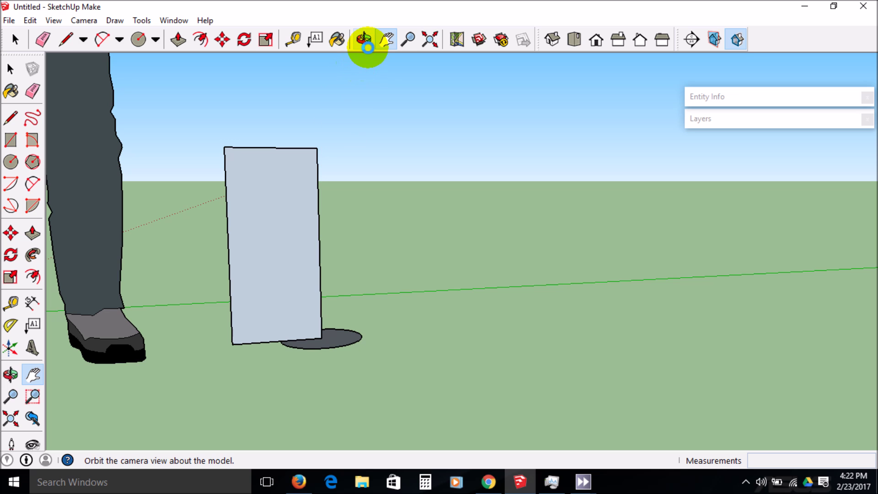
click(366, 41)
drag(363, 190, 330, 224)
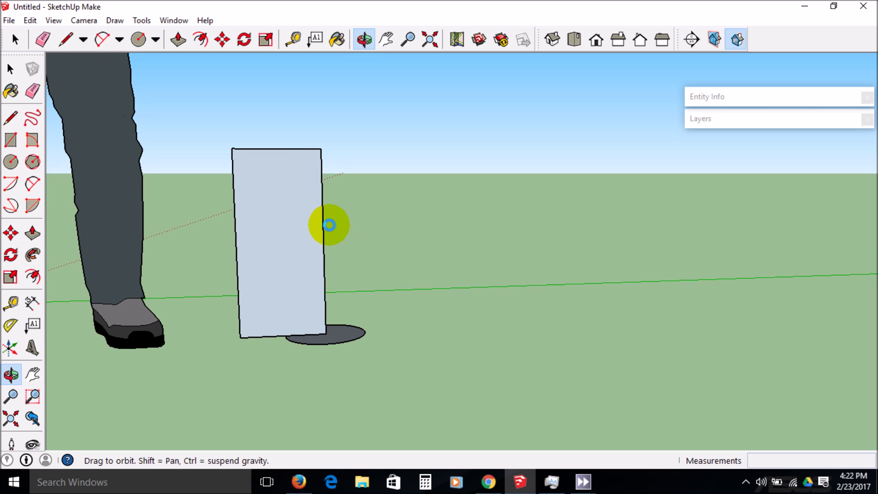
- Draw a slanted line from the rectangle's top edge partway down its face
key(c)
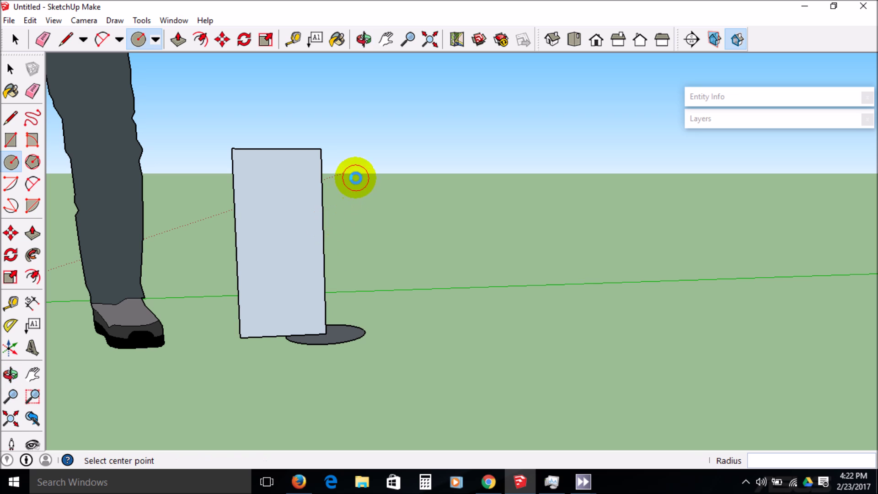
click(11, 70)
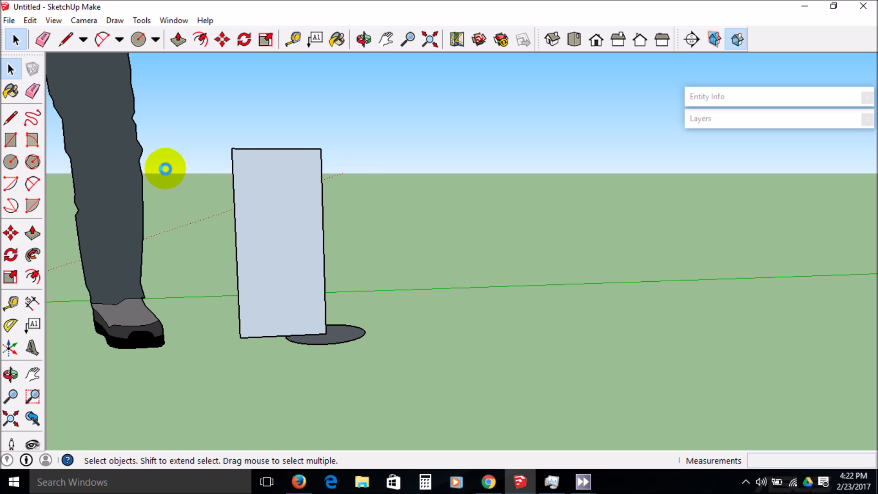
click(9, 118)
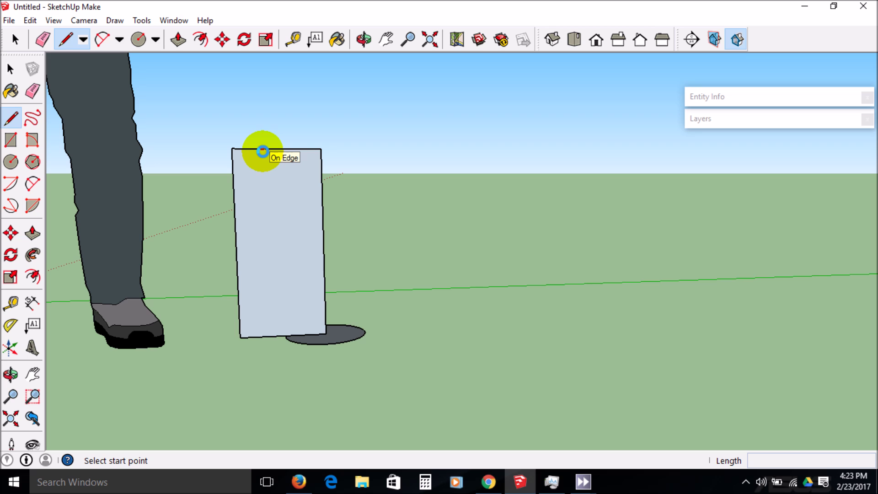
click(262, 149)
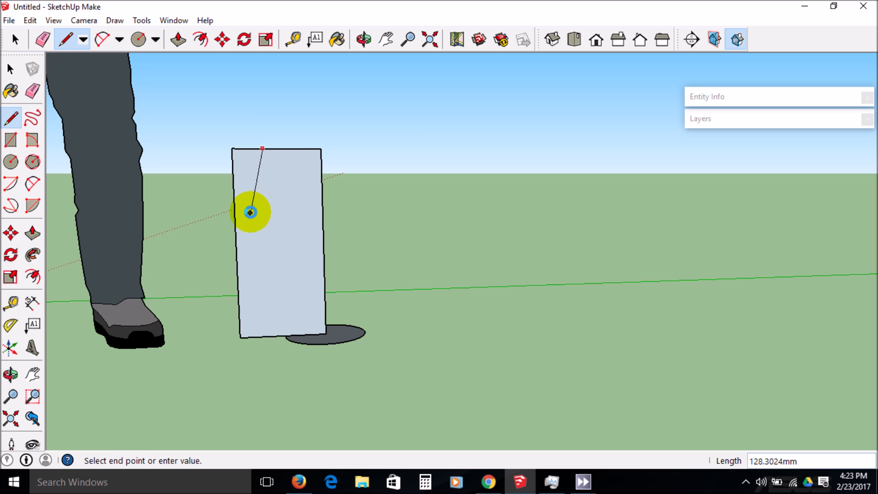
click(251, 212)
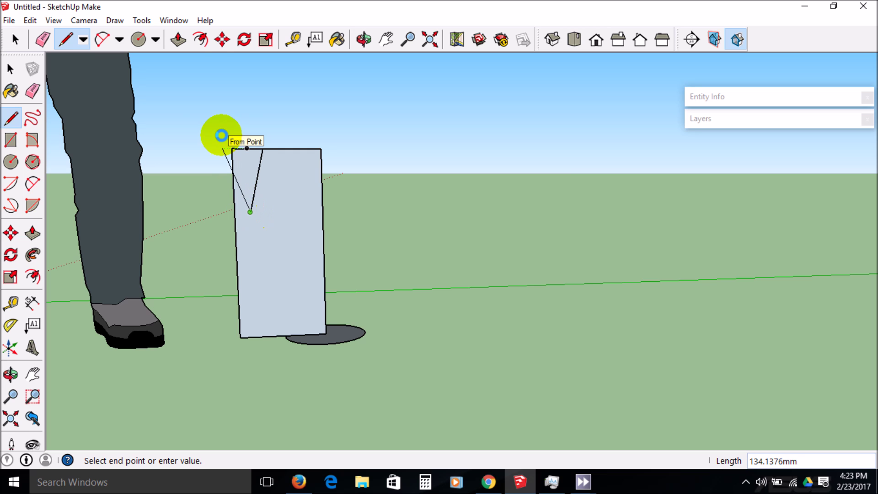
click(102, 39)
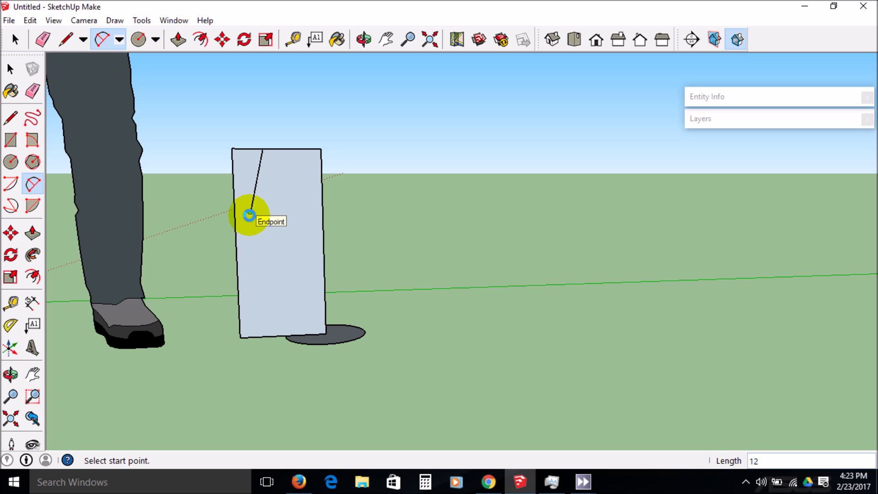
- Add two connected arcs below the line: a rounded bulge, then a curve toward the base
click(249, 215)
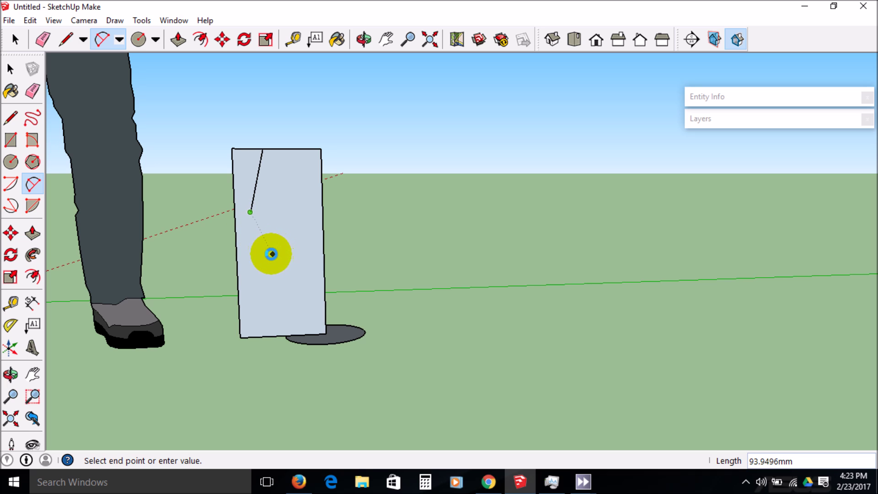
click(270, 254)
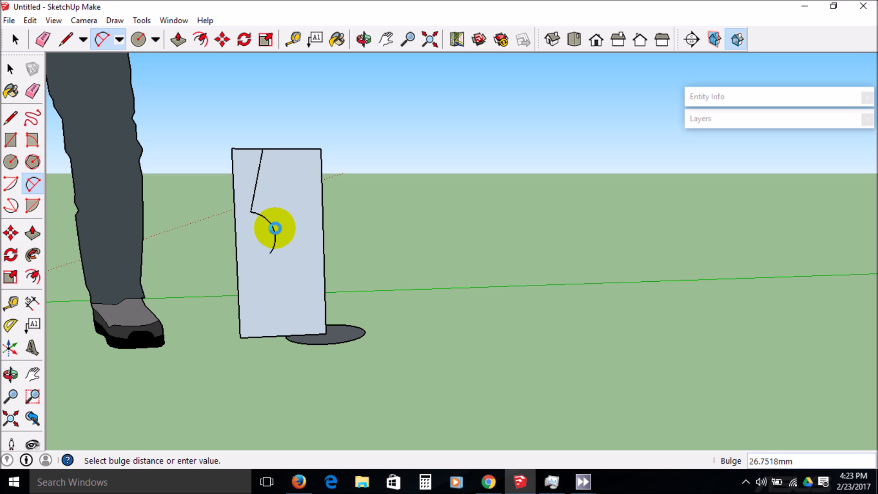
click(274, 228)
click(271, 253)
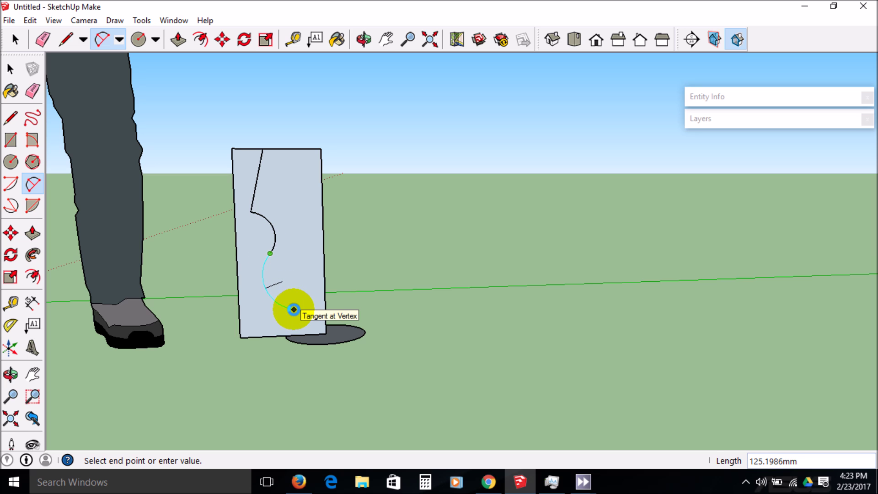
click(294, 310)
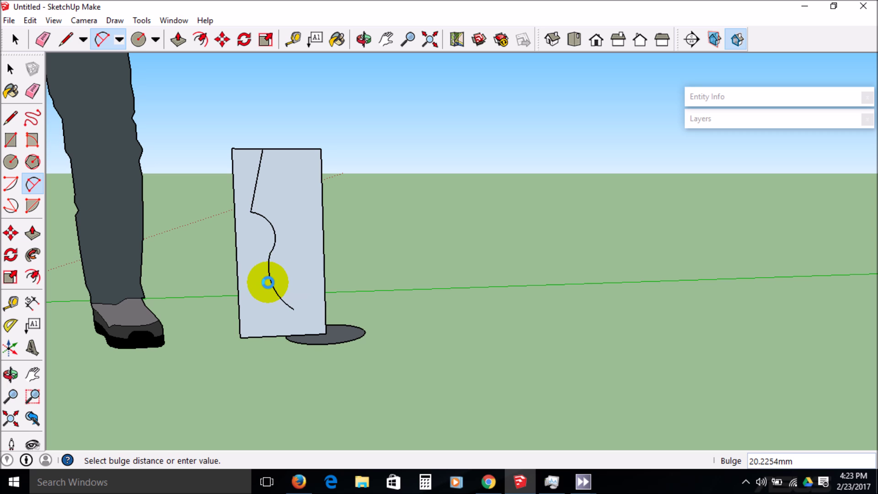
click(268, 282)
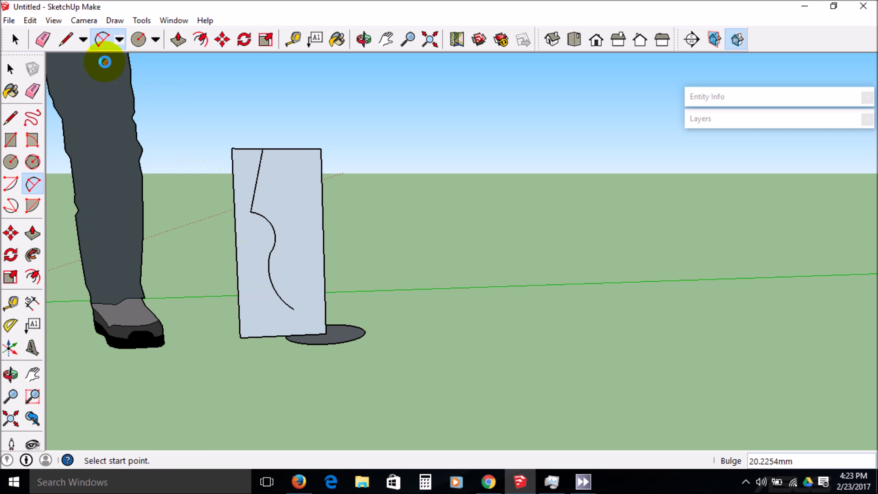
- Draw a short line from the lower arc's end down to the panel's bottom edge
click(66, 39)
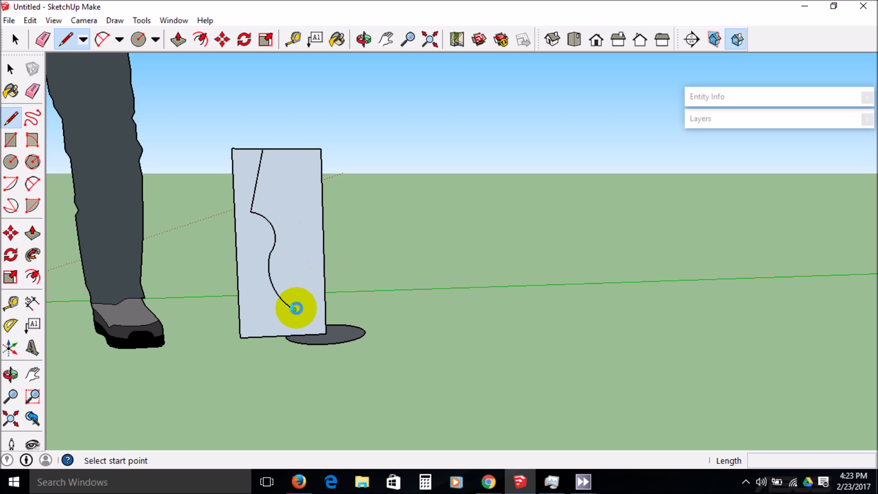
click(294, 309)
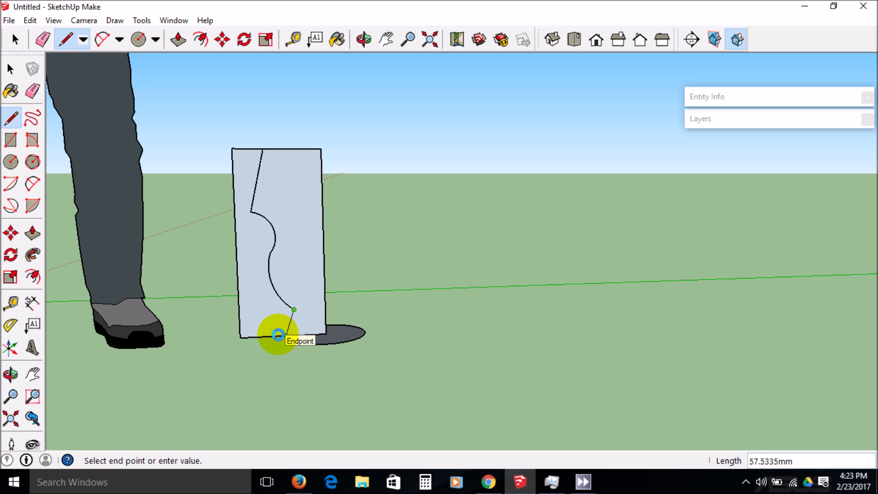
click(278, 335)
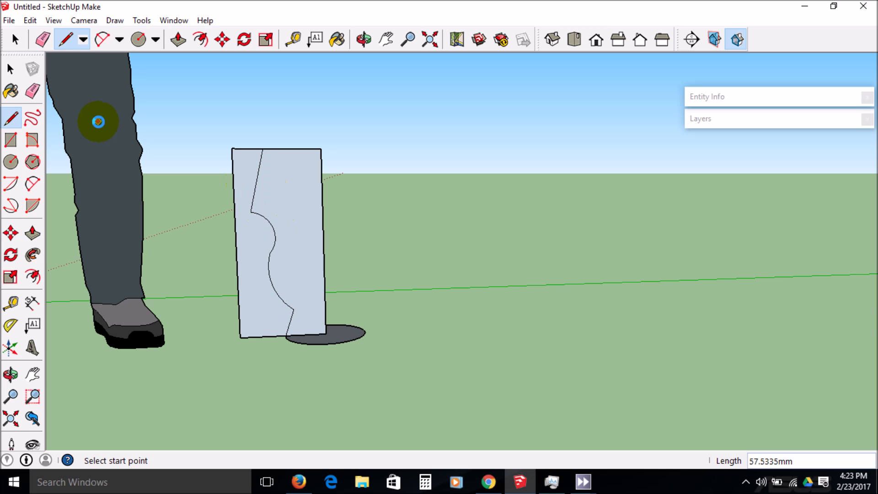
- Select the right-hand face of the split panel
click(9, 72)
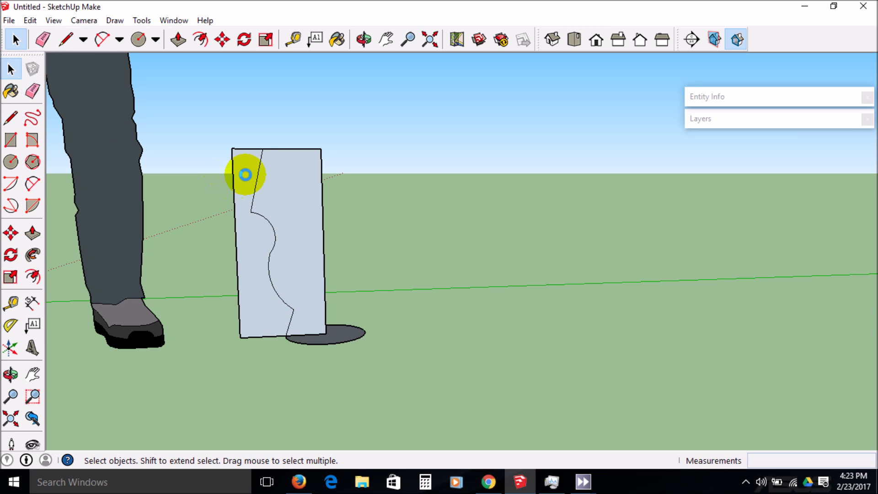
click(245, 174)
click(288, 183)
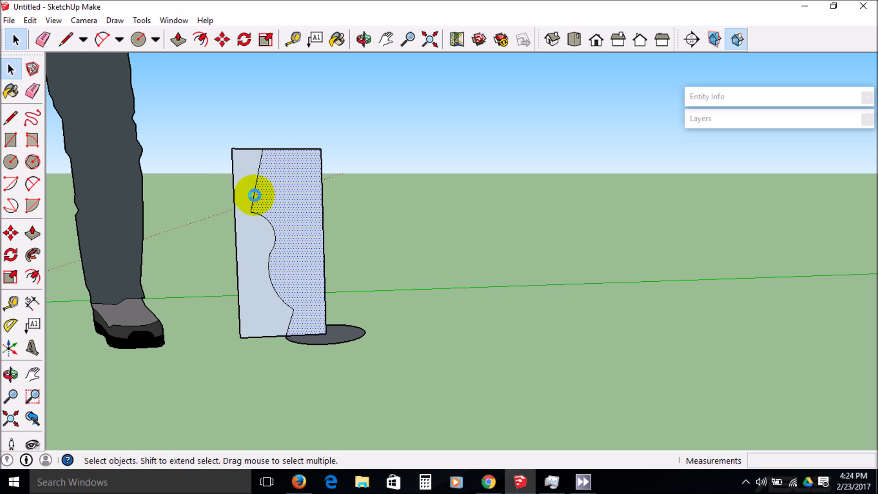
click(223, 227)
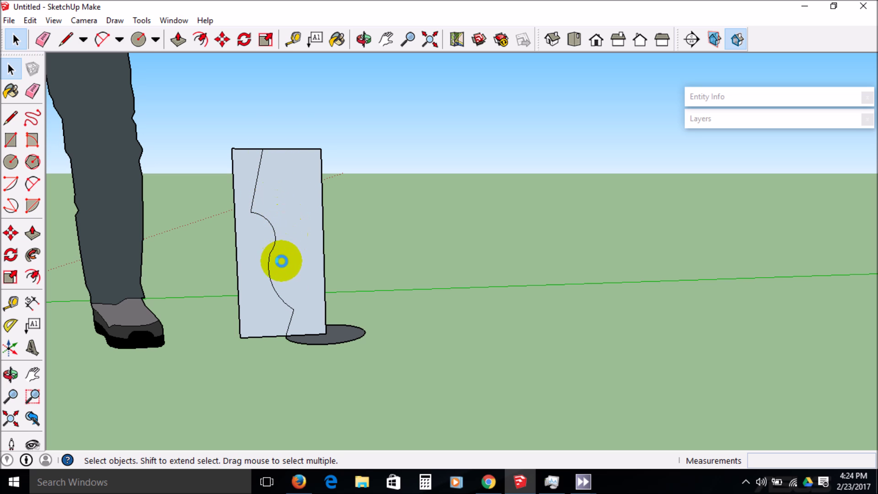
click(295, 220)
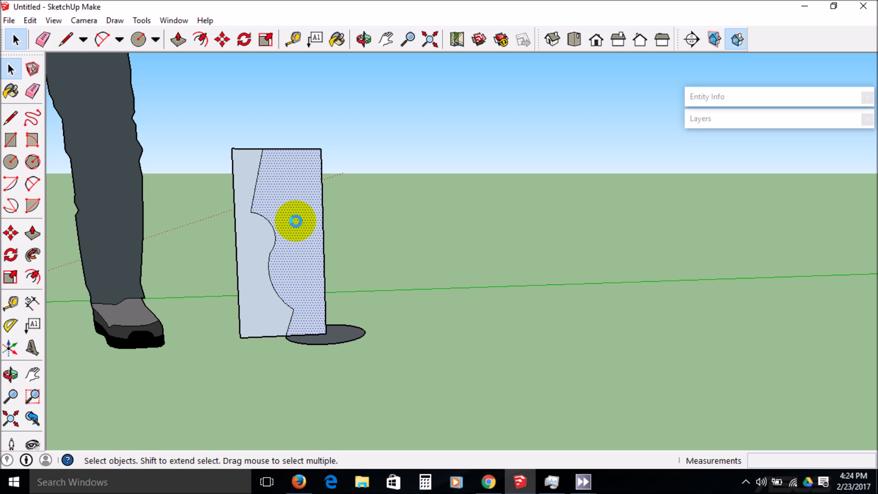
click(32, 274)
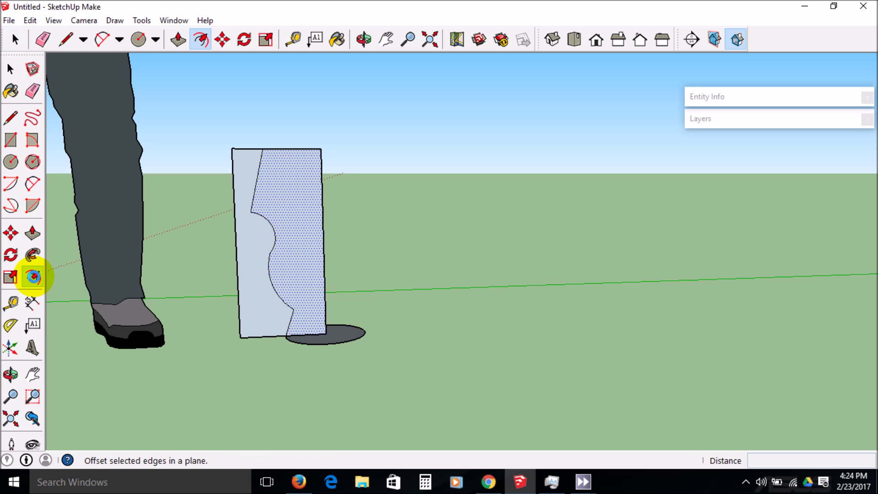
- Offset the right face's outline about 8.3 mm inward to set the wall thickness
click(270, 161)
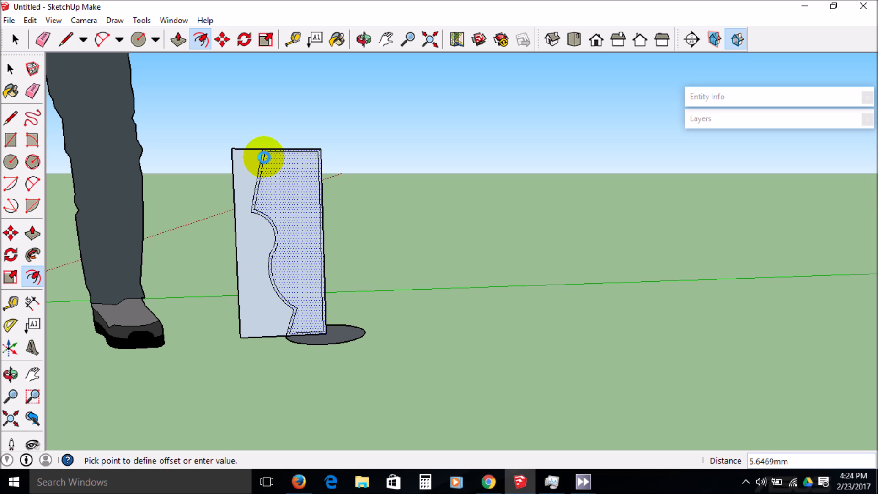
click(265, 158)
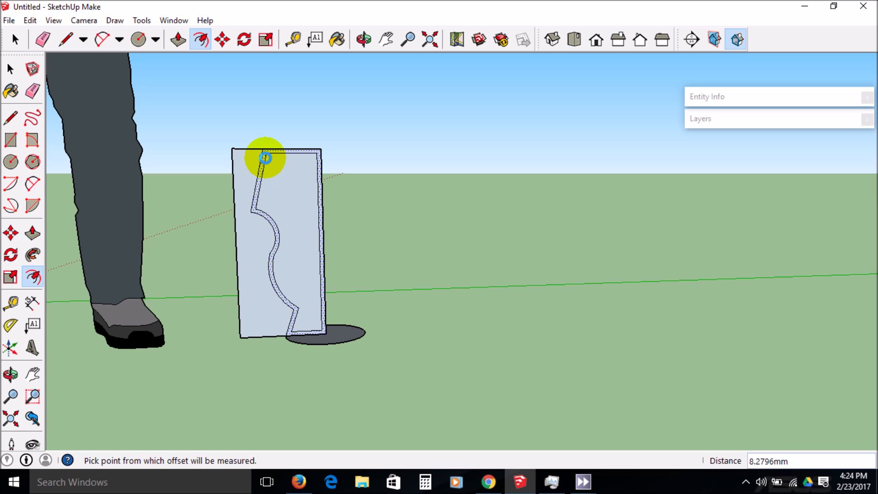
click(265, 157)
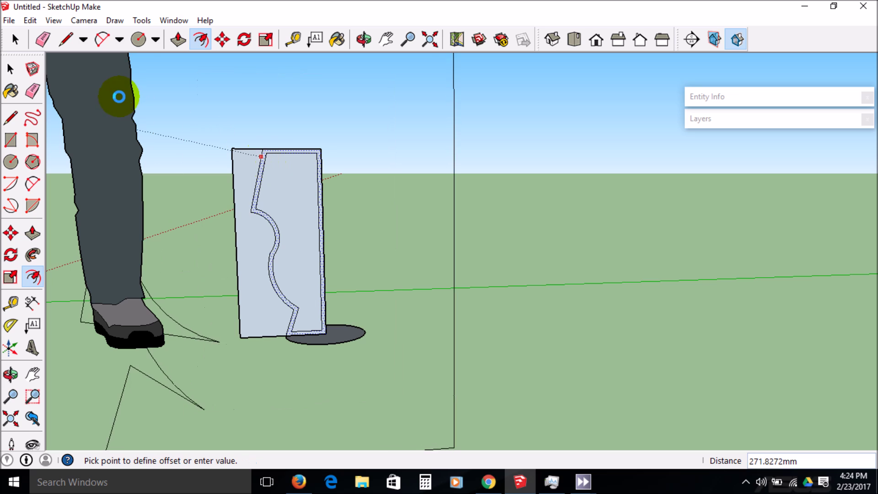
key(Escape)
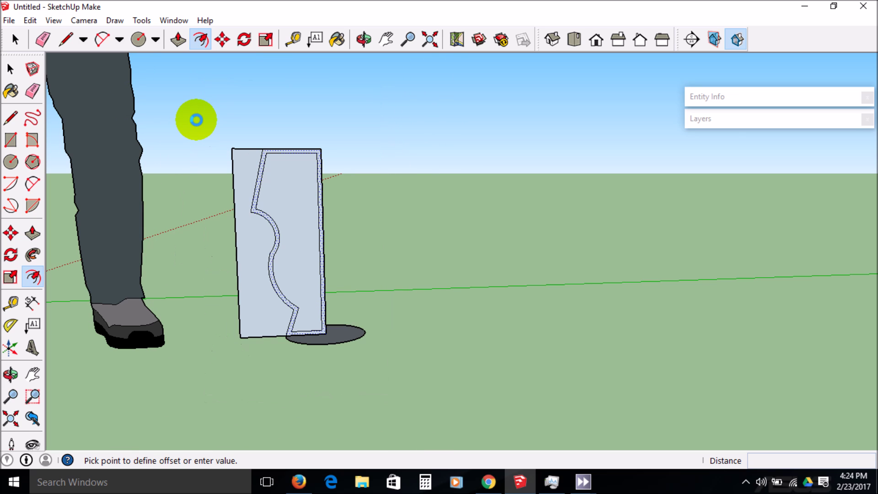
- Close the wall strip's top end with a short 8.5 mm line along the panel's top edge
click(68, 40)
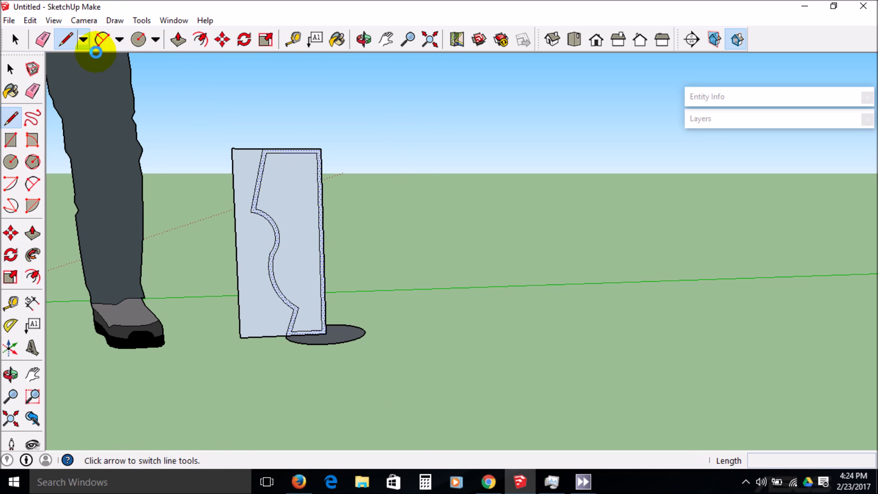
click(266, 152)
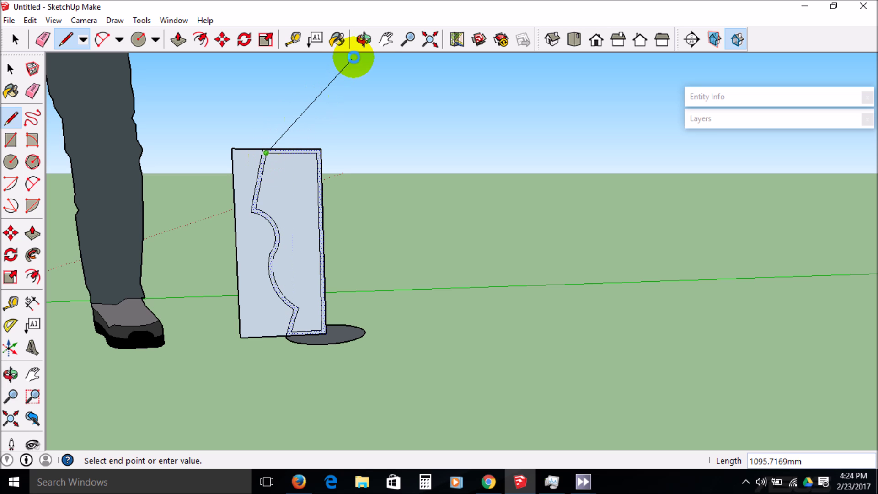
click(408, 39)
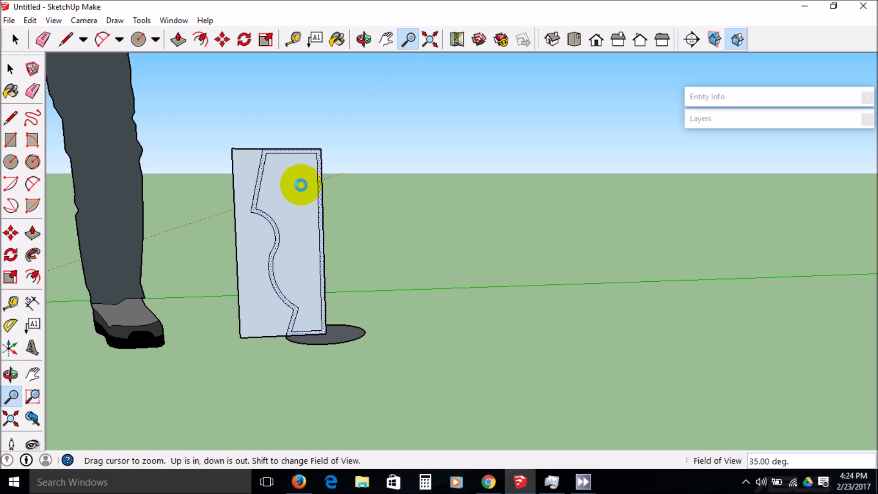
drag(298, 182, 241, 125)
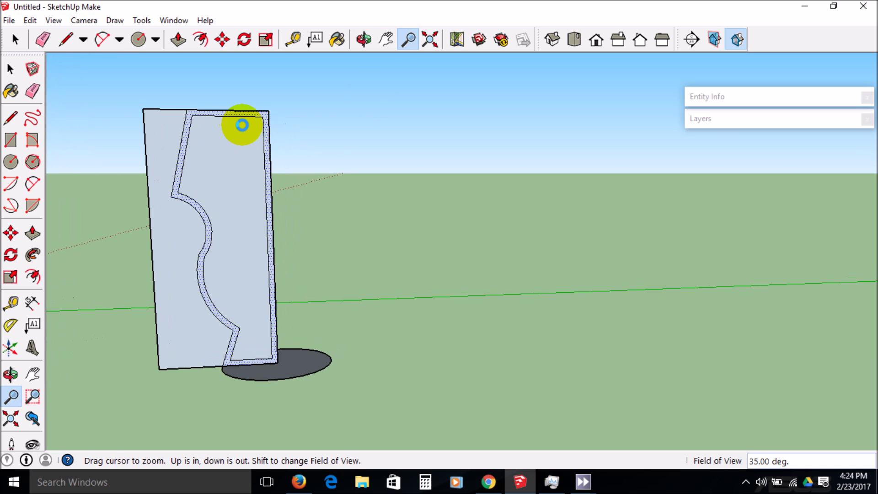
click(66, 38)
click(192, 111)
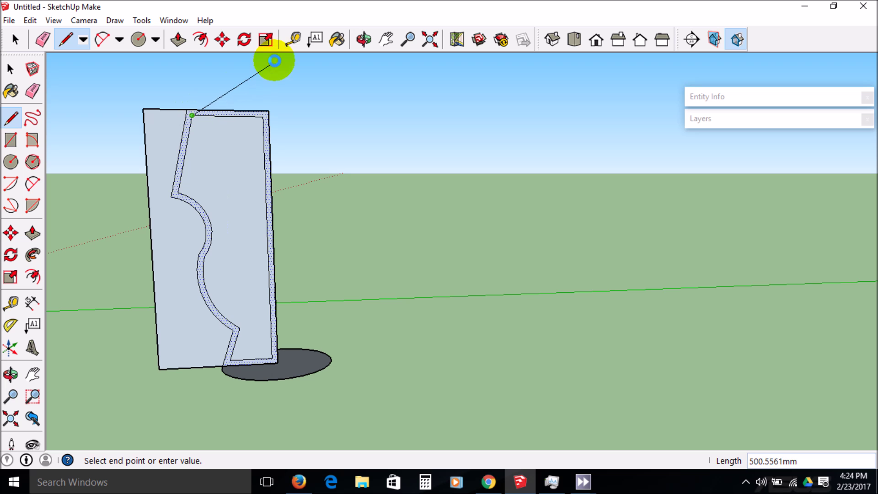
- Reframe the panel and start a line at the offset outline's top endpoint
click(408, 39)
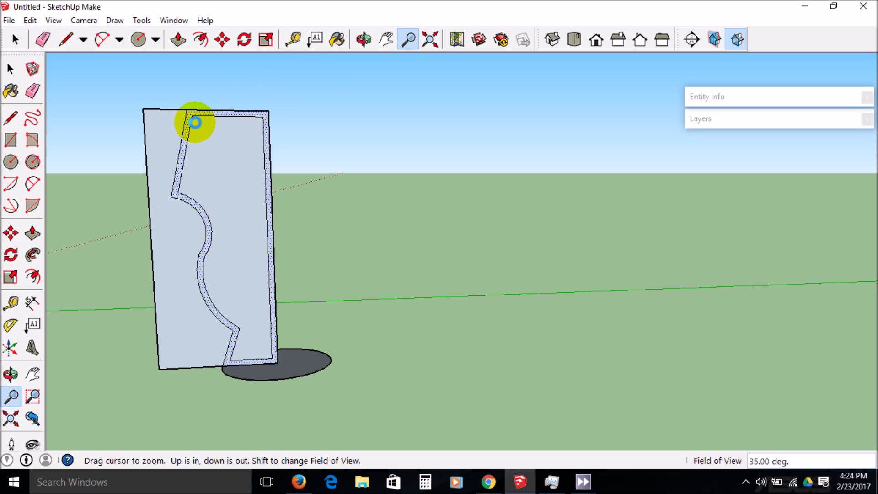
drag(196, 122, 223, 67)
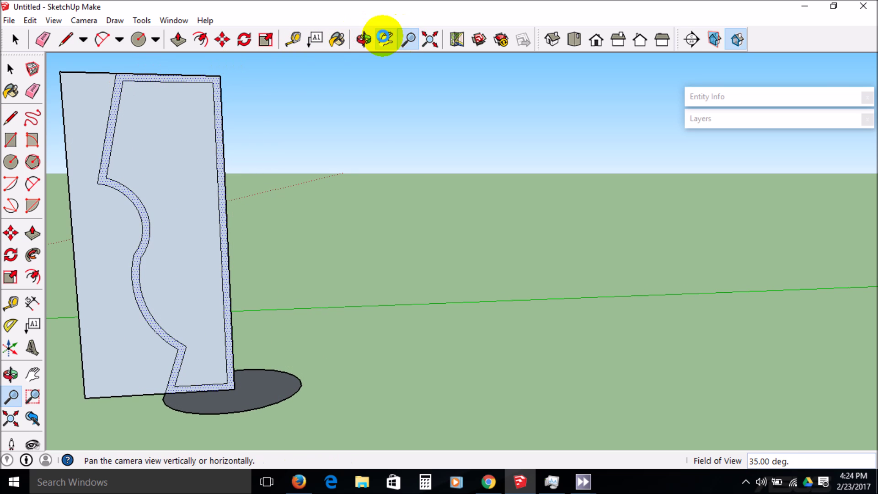
click(382, 39)
drag(304, 151, 453, 210)
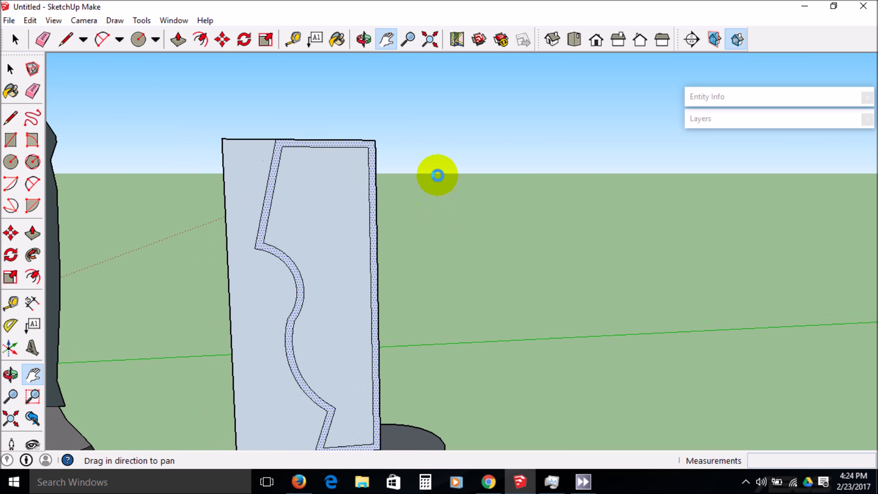
drag(435, 172, 424, 127)
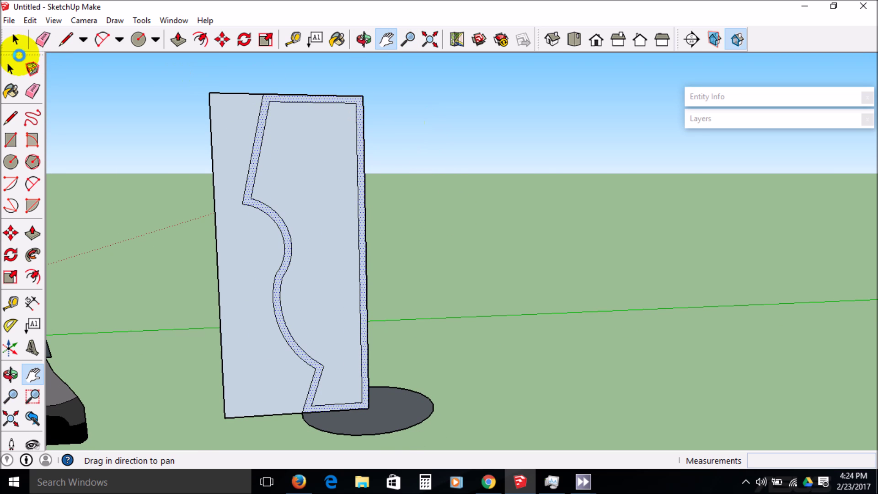
click(10, 116)
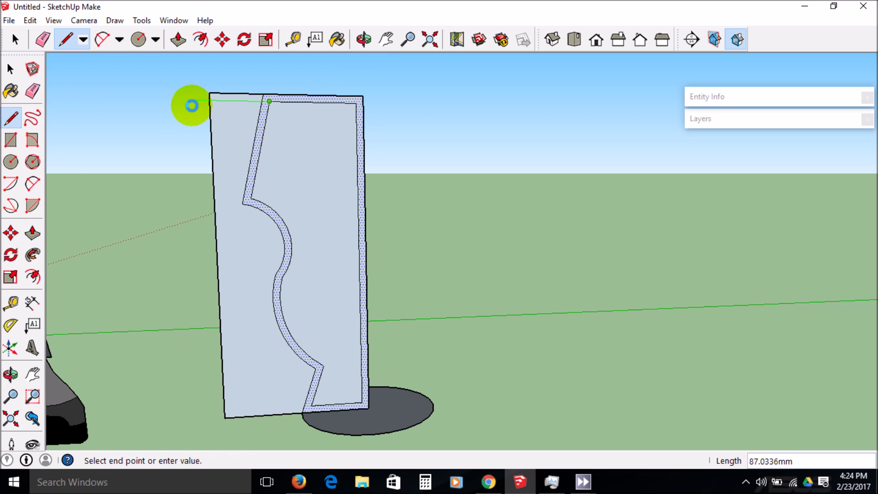
click(272, 96)
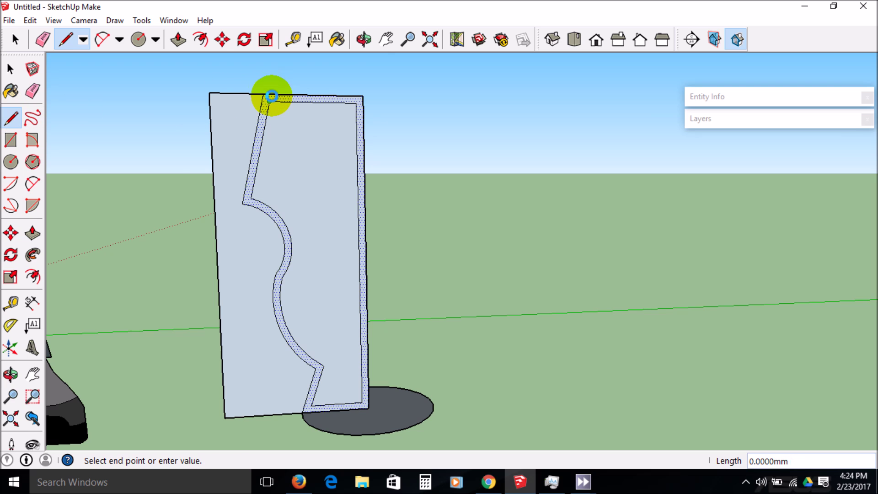
- Finish the line at the panel's bottom corner and erase the inner panel face
click(371, 398)
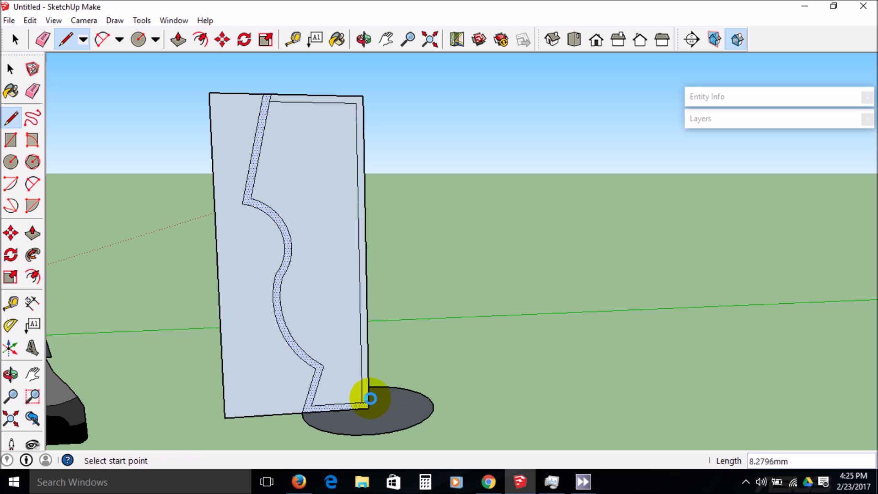
click(9, 72)
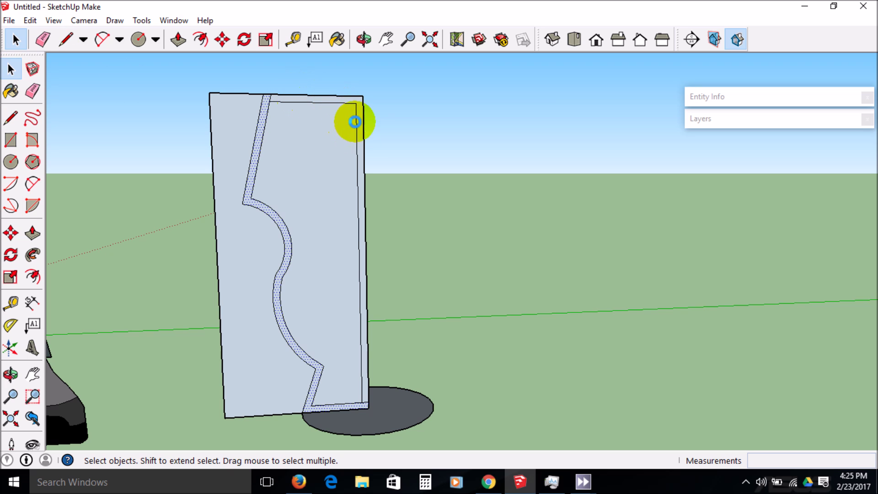
drag(369, 86, 339, 174)
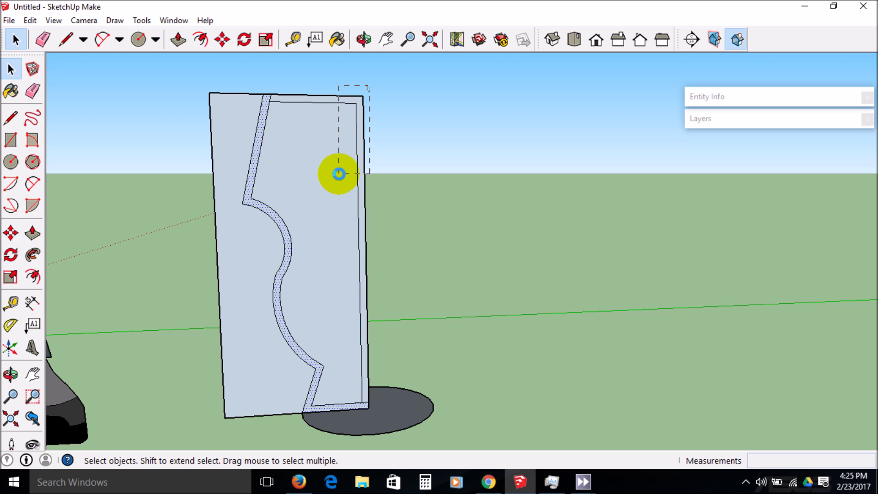
drag(338, 173, 338, 173)
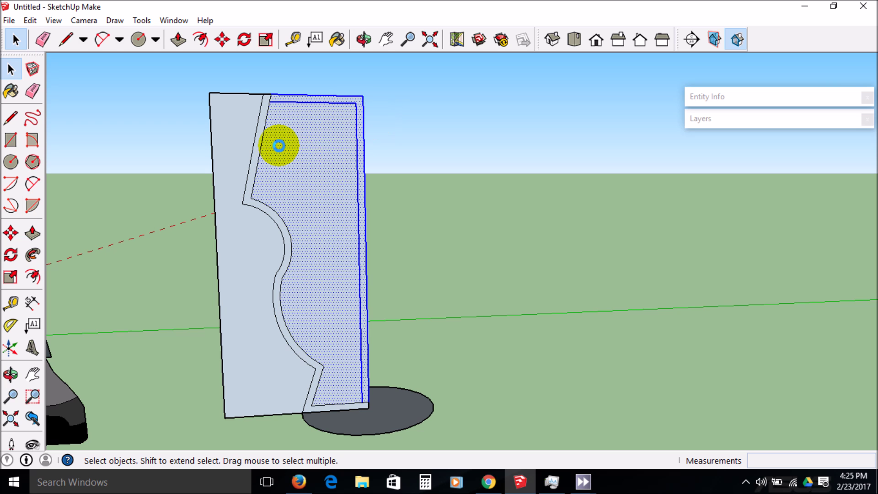
click(410, 101)
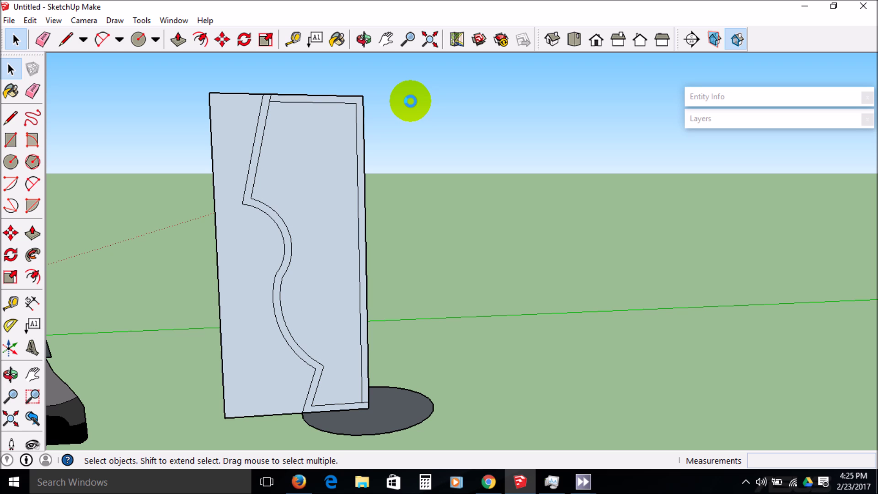
drag(400, 123, 330, 86)
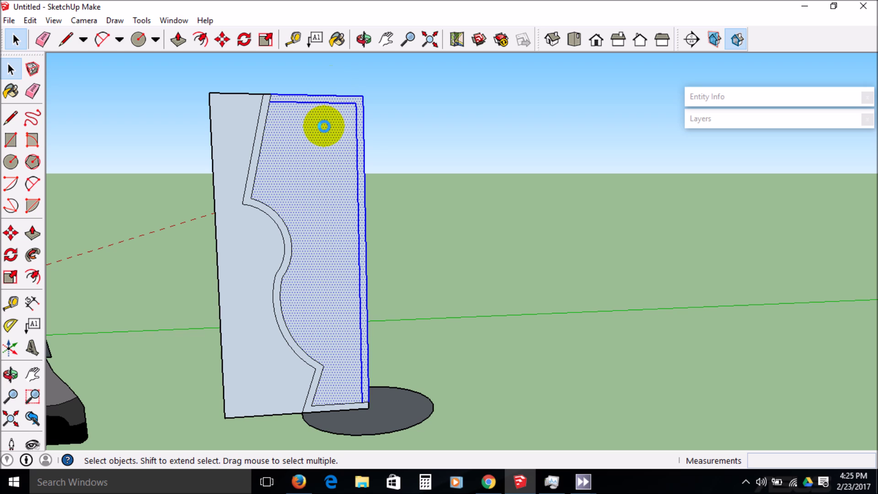
right_click(324, 127)
click(344, 146)
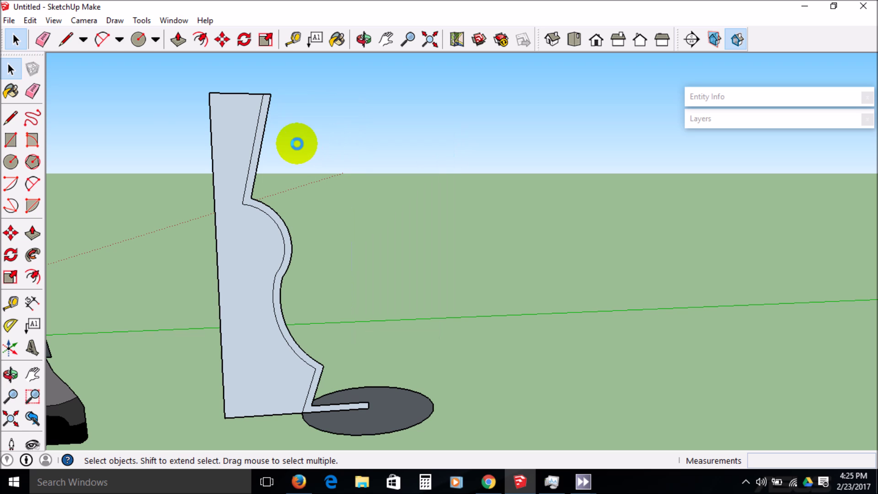
- Erase the left panel face and the stray edge near the base
drag(238, 83, 203, 157)
right_click(228, 139)
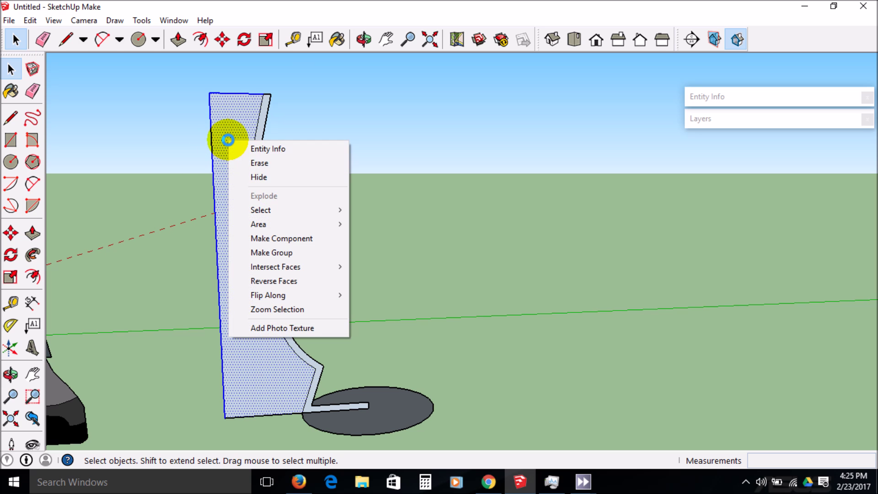
click(238, 162)
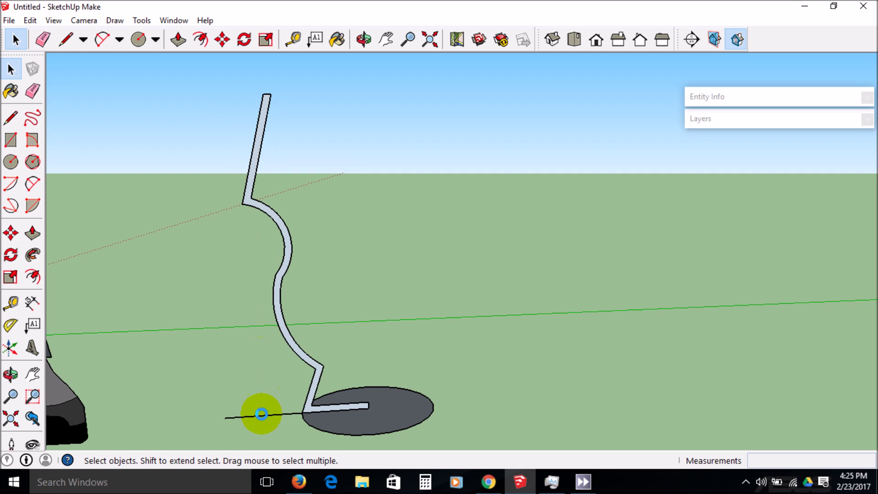
right_click(261, 415)
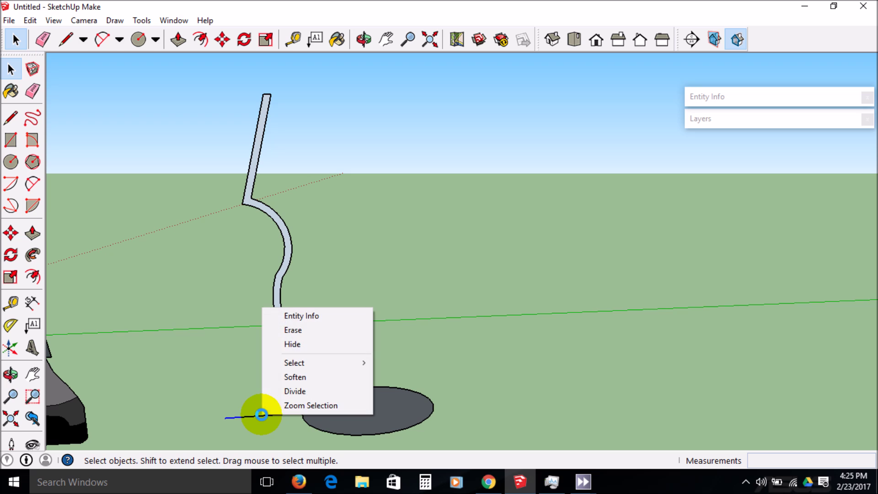
click(290, 329)
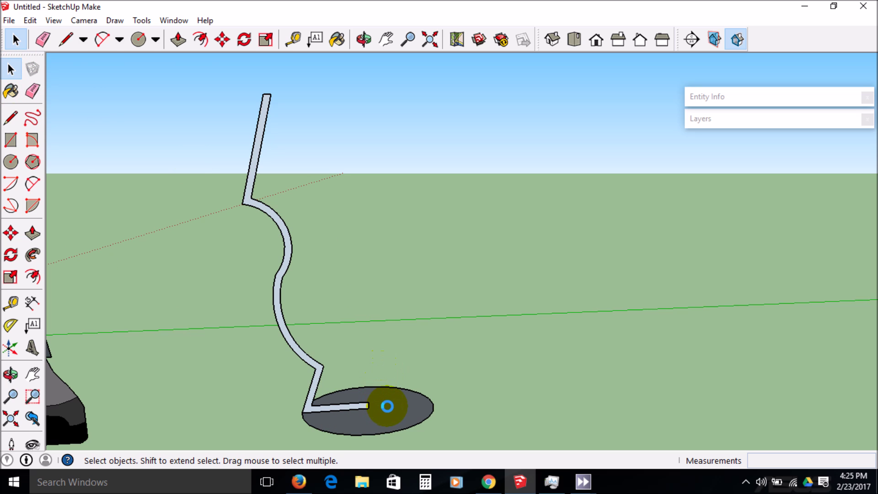
- Sweep the thin wall profile around the circle with Follow Me to form the vase
click(32, 255)
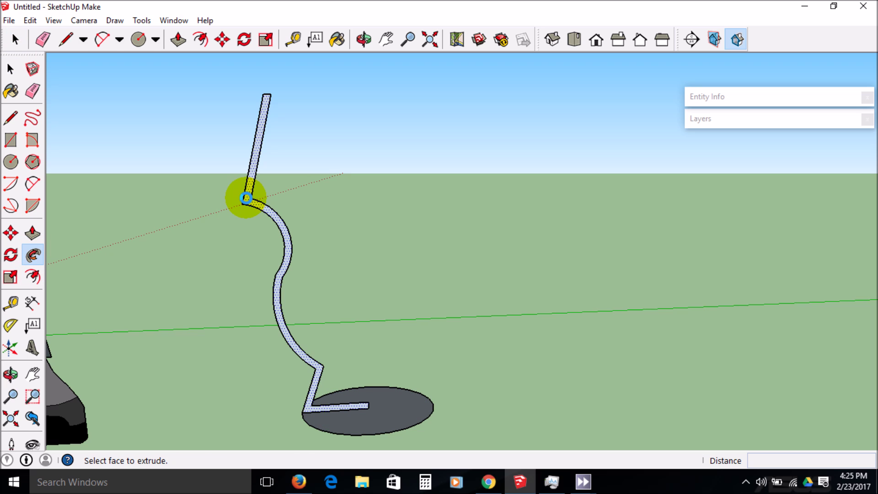
click(246, 197)
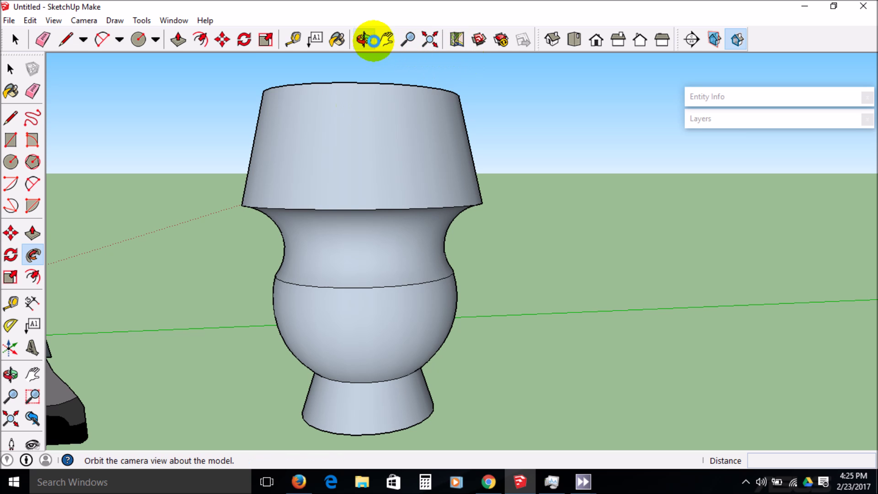
- Orbit the view down over the vase's open flared rim to see its thin hollow wall
click(364, 39)
drag(402, 93, 420, 278)
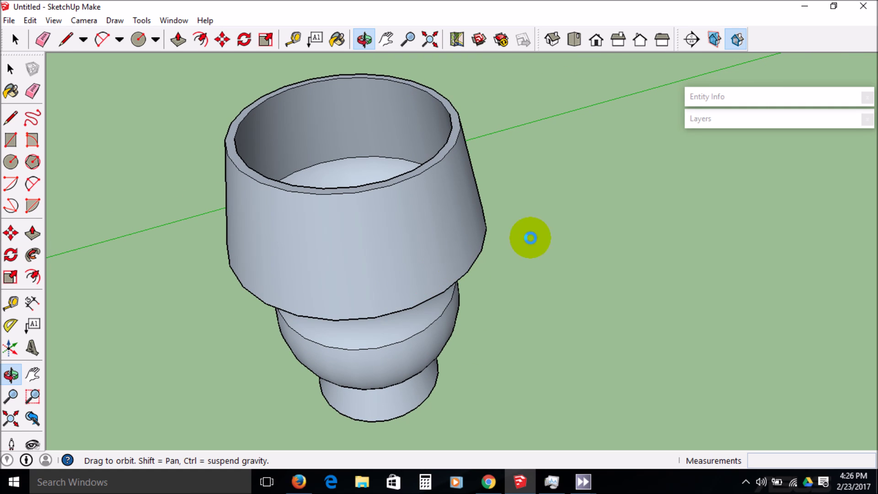